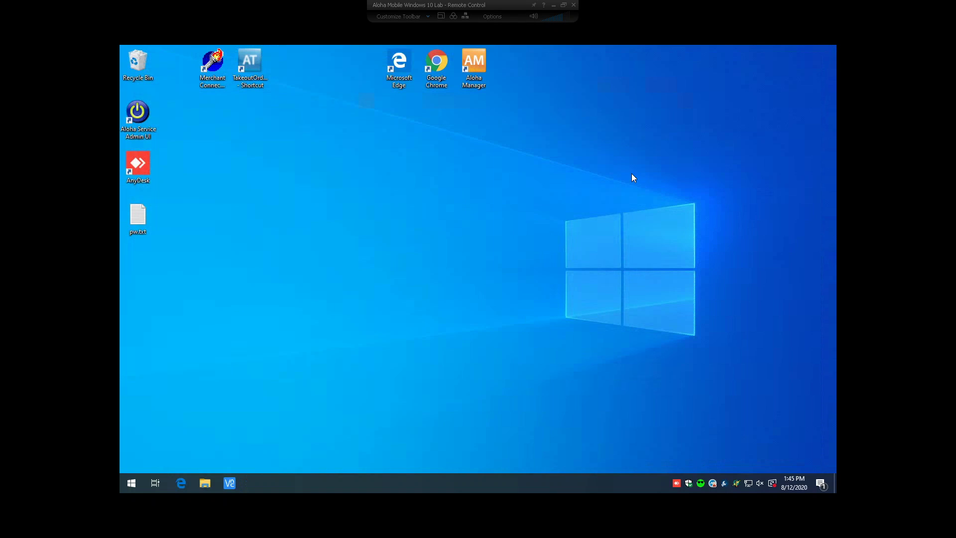
- Launch Aloha Manager and sign in with the account password
double_click(472, 73)
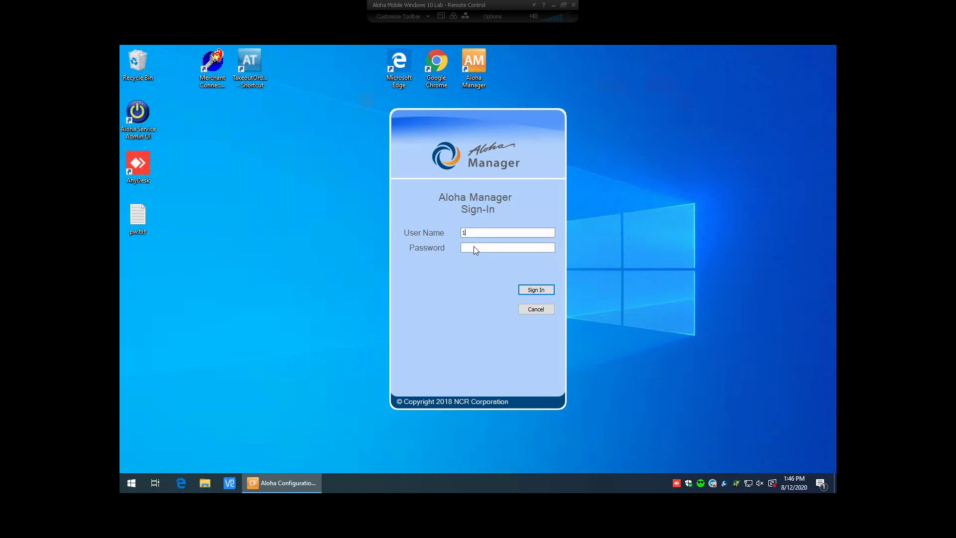
type("************")
key("Return")
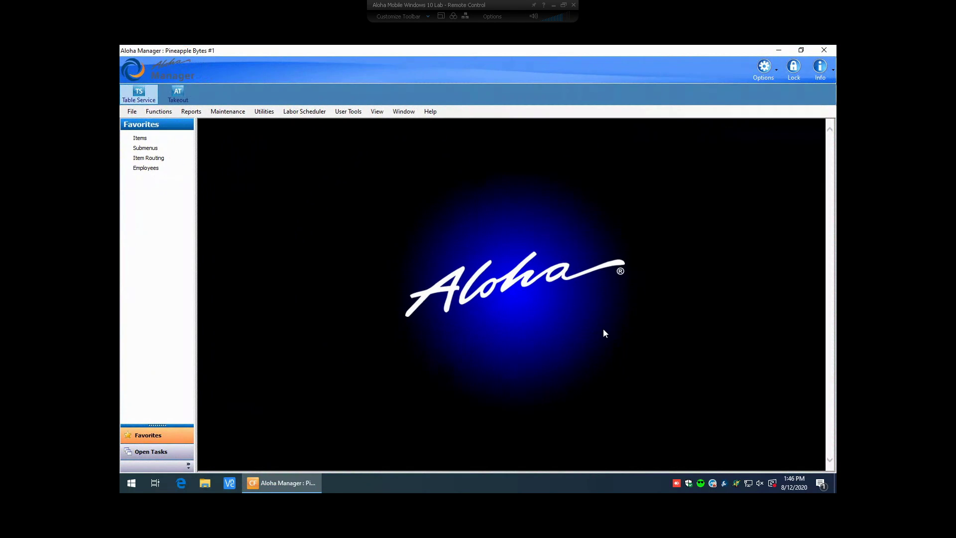
- Open the Submenus editor on 1000 Apps and show its button layout
left_click(237, 116)
mouse_move(237, 134)
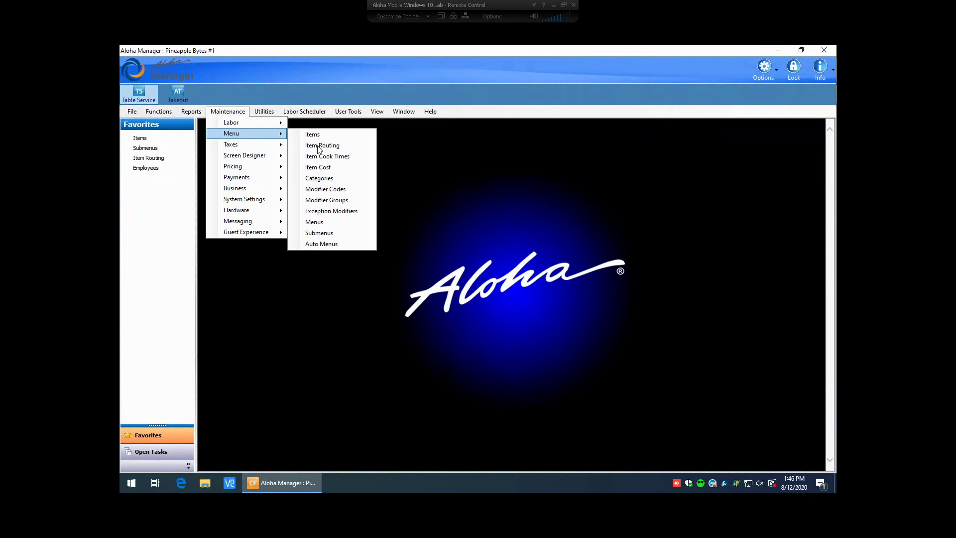
left_click(319, 233)
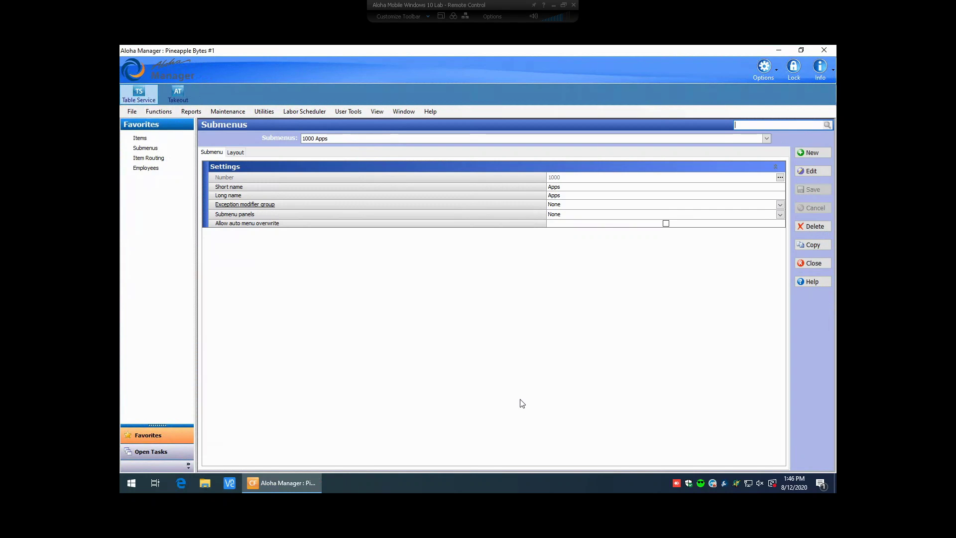
left_click(766, 139)
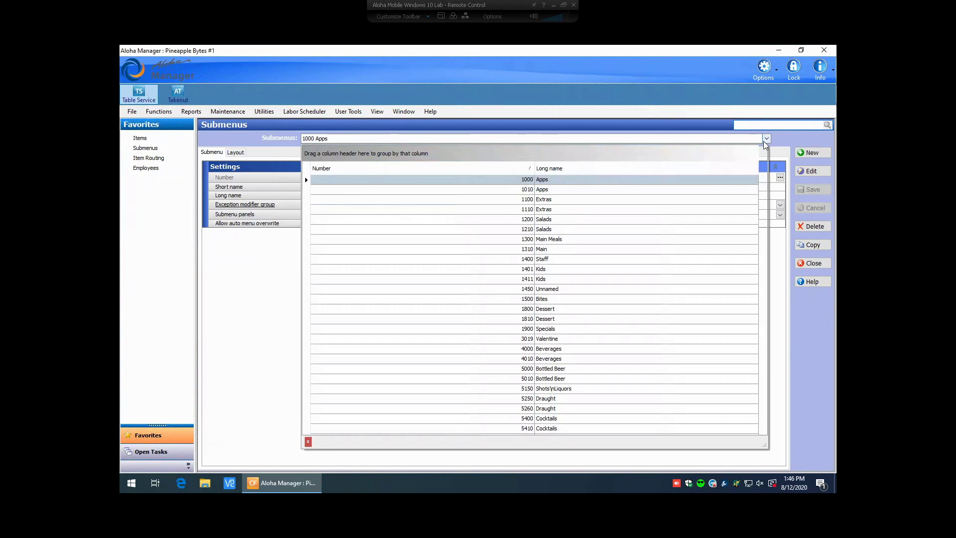
left_click(539, 179)
left_click(241, 155)
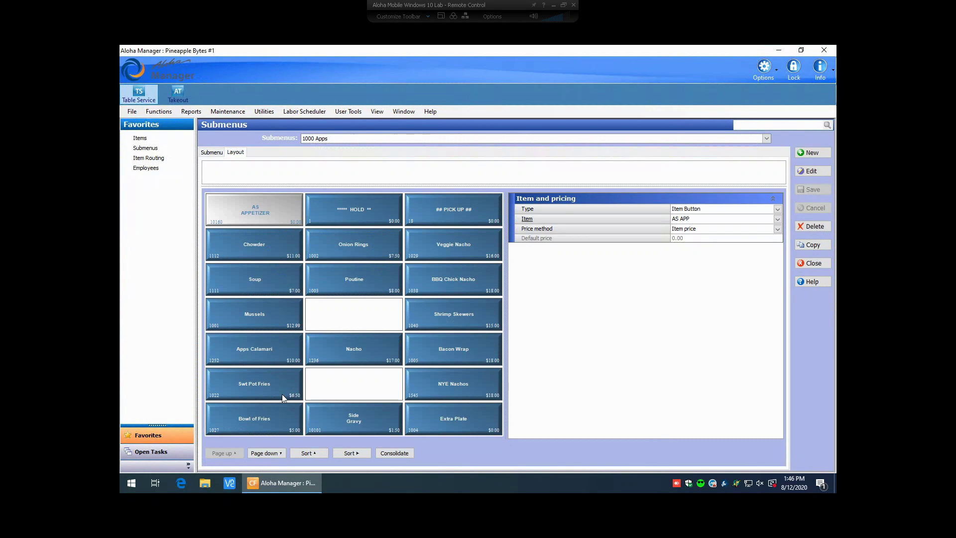
- Select the Mussels button and highlight its 12.99 button price
left_click(245, 317)
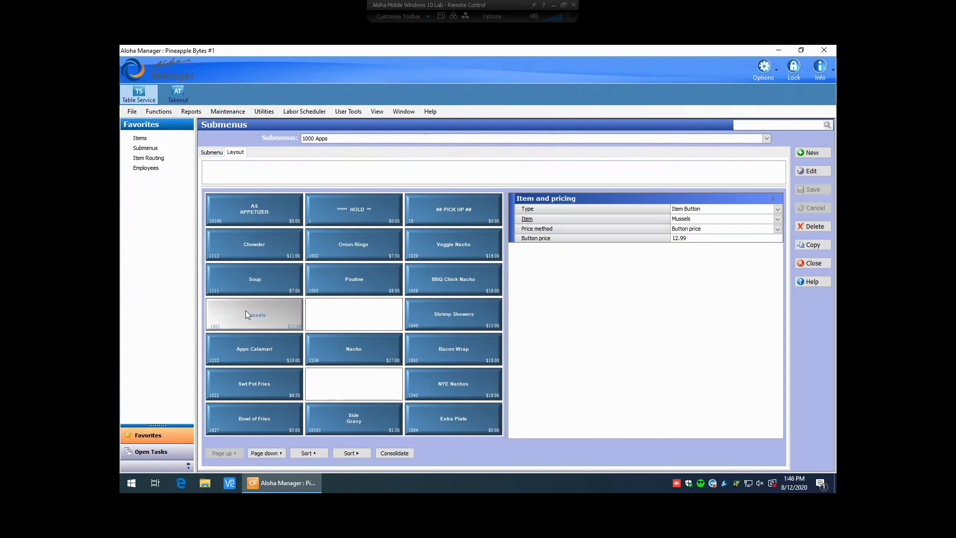
left_click(698, 238)
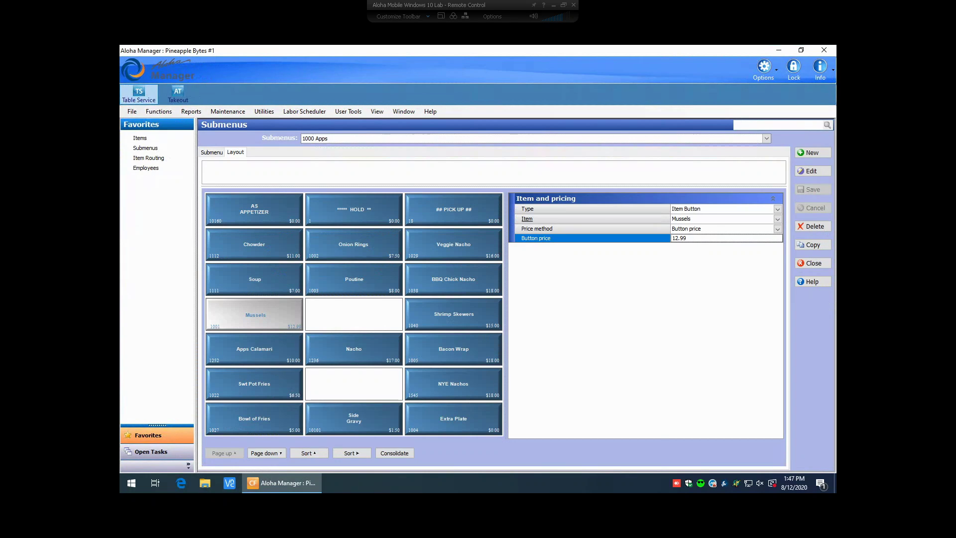
key("ctrl+a")
left_click(265, 112)
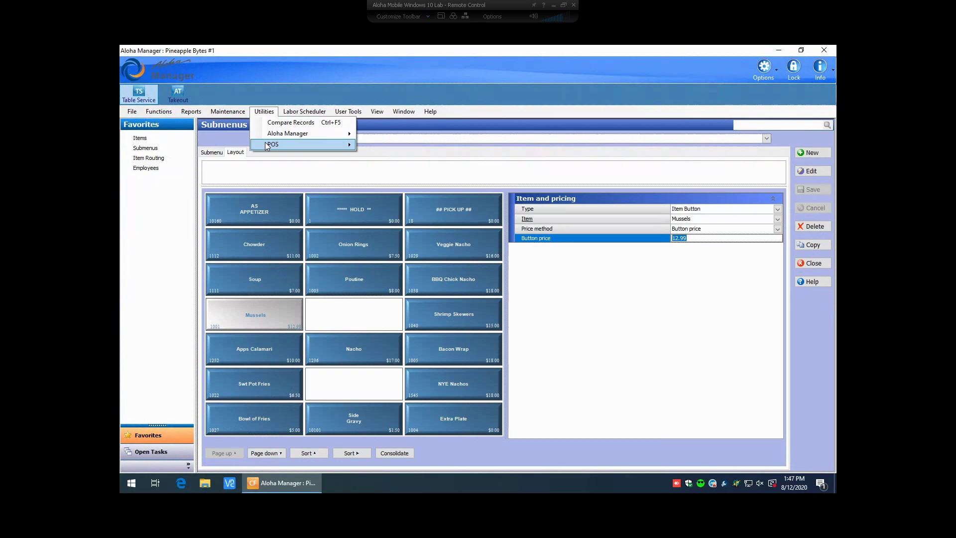
mouse_move(268, 145)
left_click(397, 146)
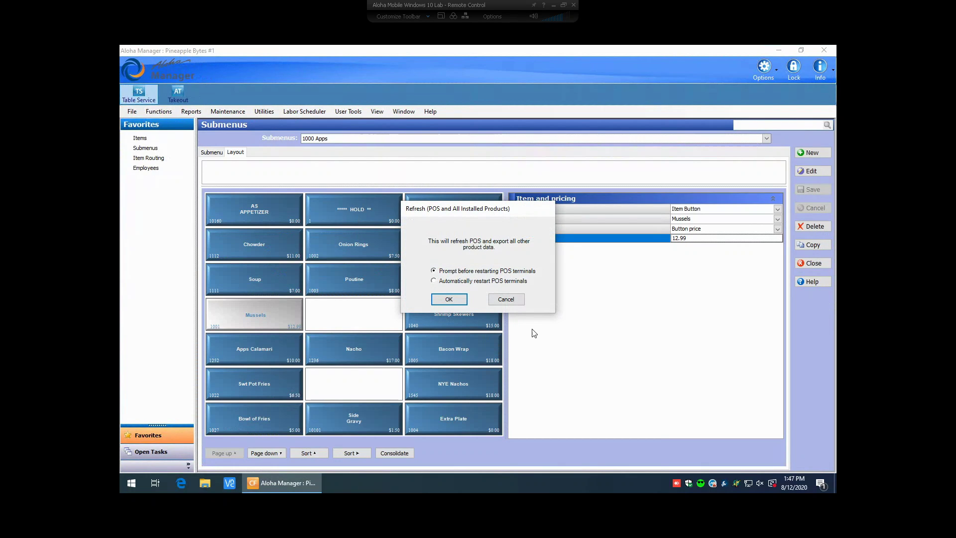
left_click(508, 301)
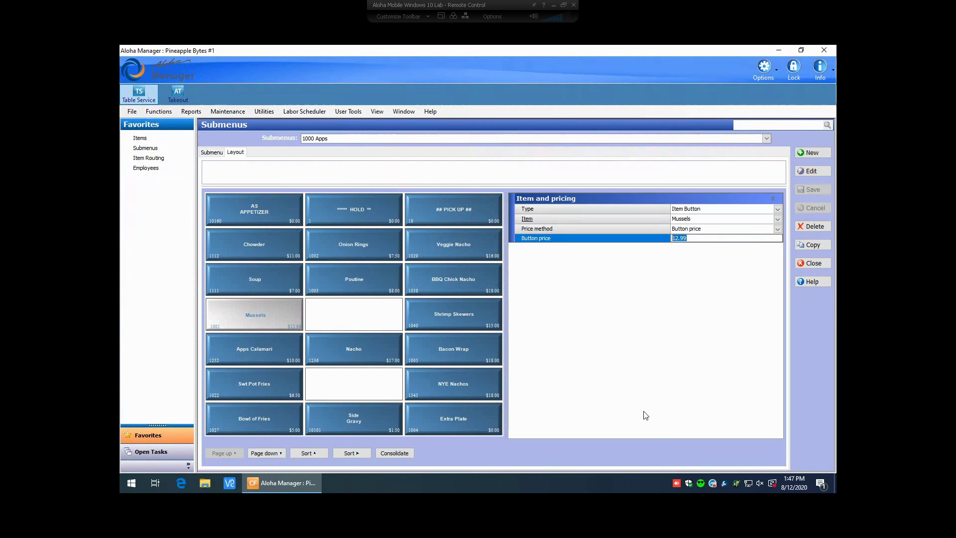
- Select the Soup button and its greyed 7.00 Default price row
left_click(241, 287)
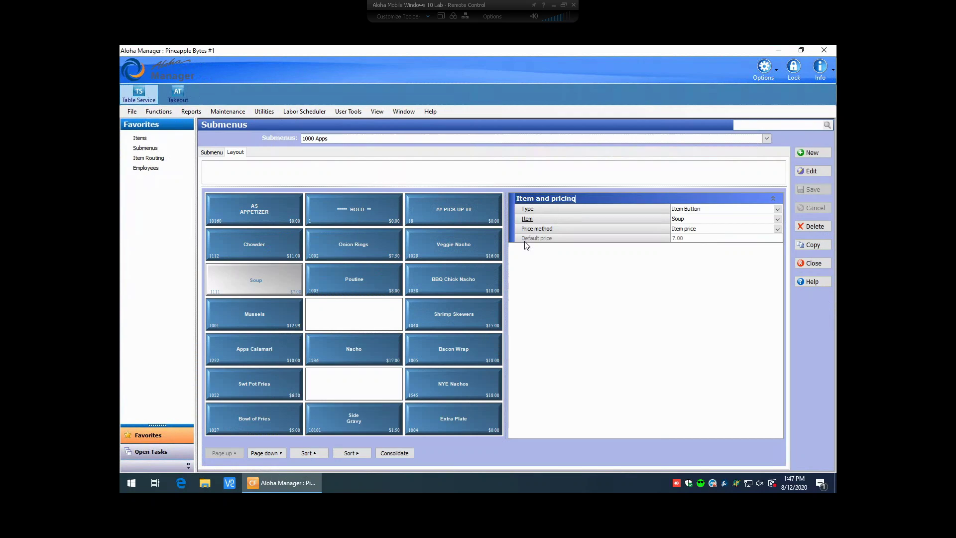
left_click(697, 240)
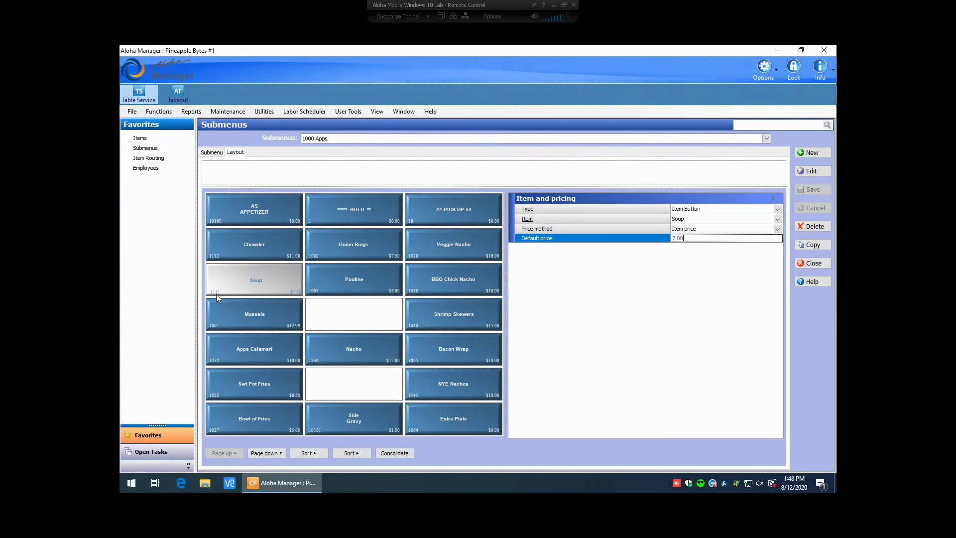
- Open the Items editor and pick item 1111 Soup from the Item list
left_click(230, 112)
mouse_move(232, 135)
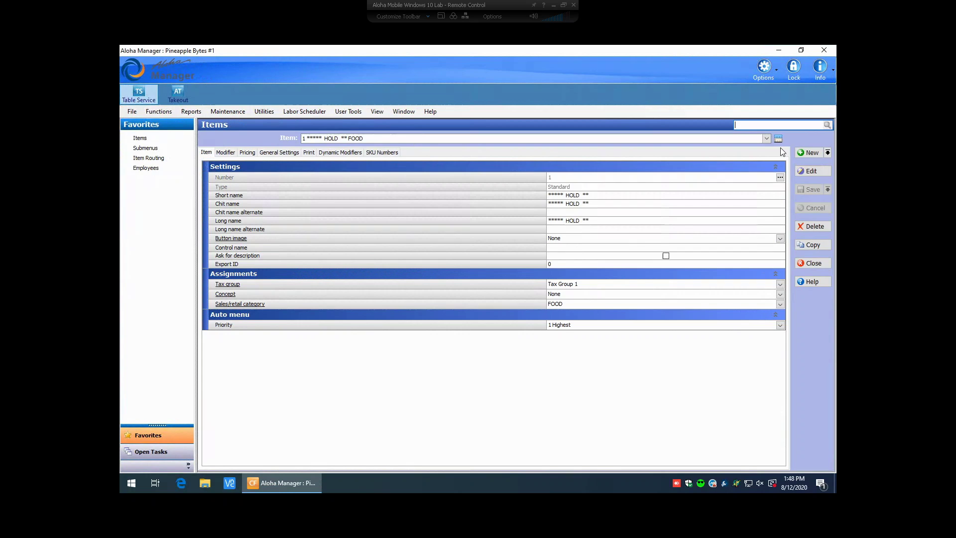
left_click(767, 139)
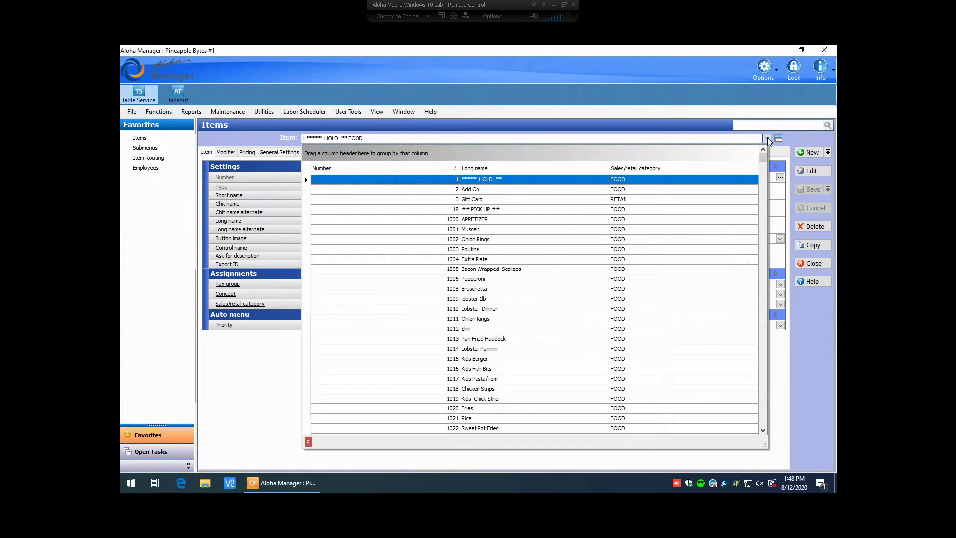
scroll(561, 329, "down", 20)
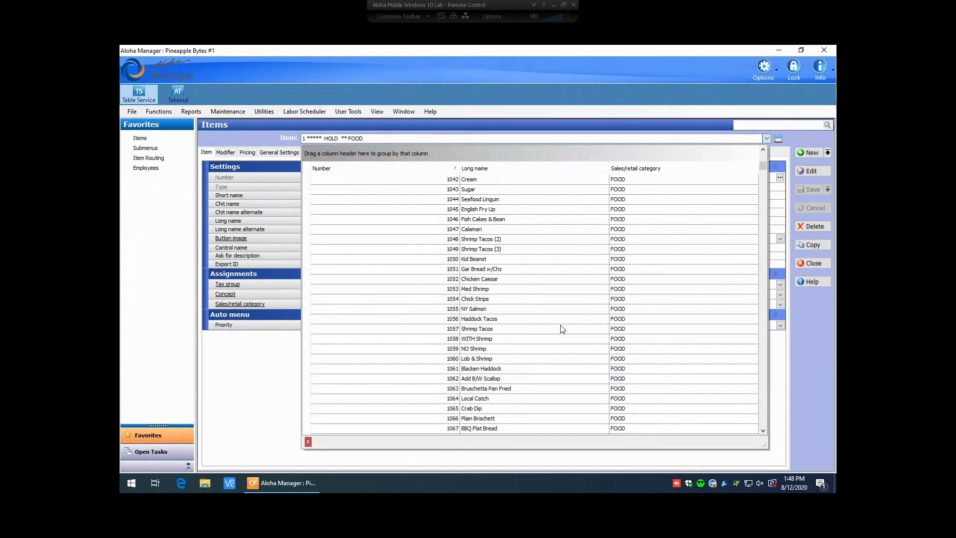
scroll(562, 328, "down", 2)
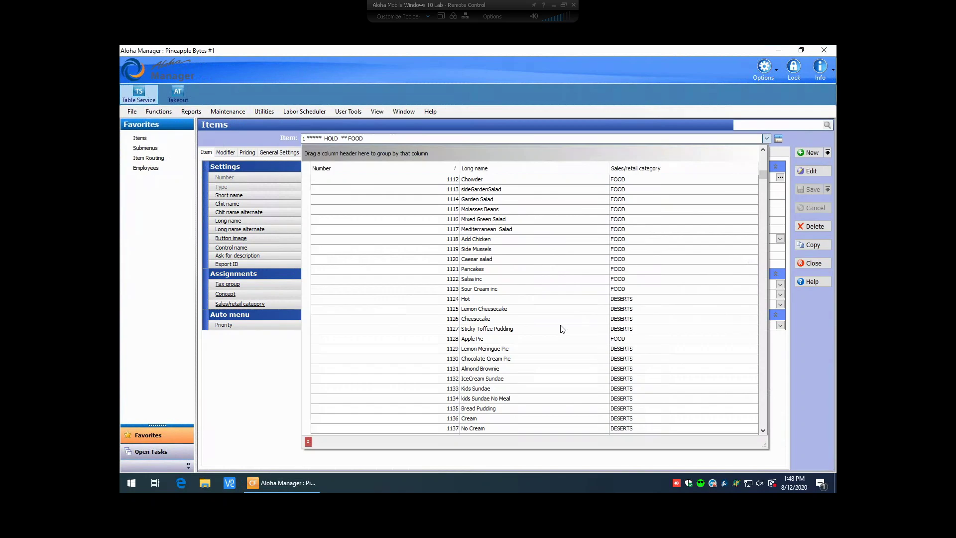
scroll(478, 264, "up", 1)
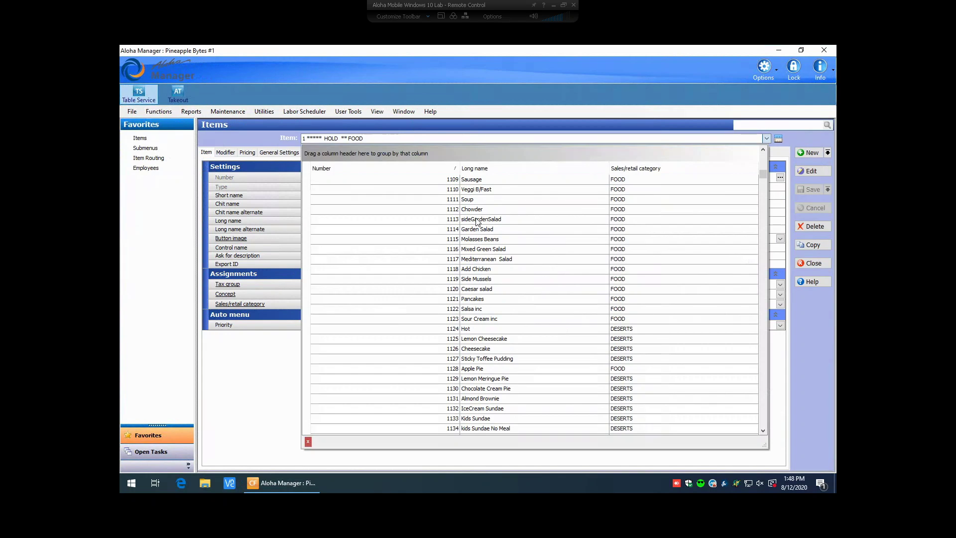
left_click(463, 200)
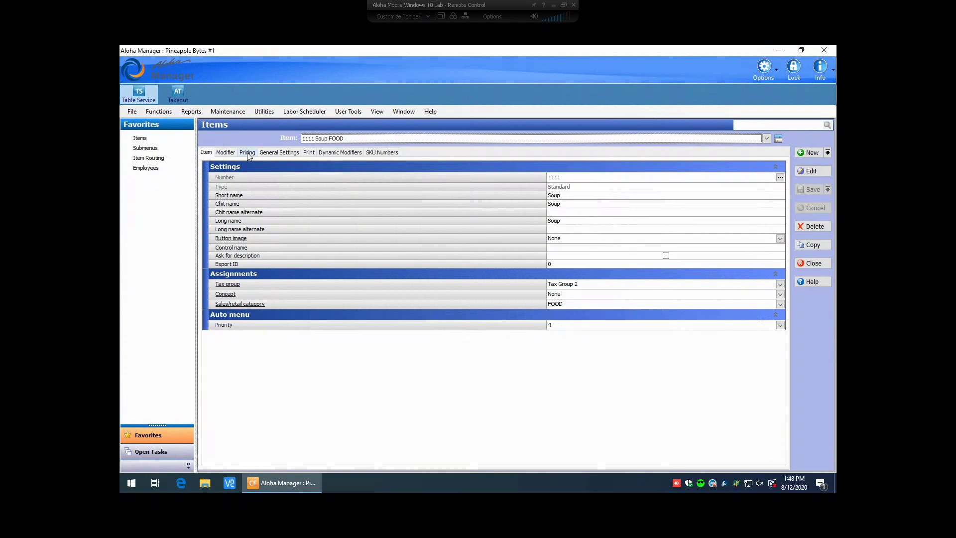
- On the Pricing tab, change Soup's default price to 7.50 and save
left_click(246, 153)
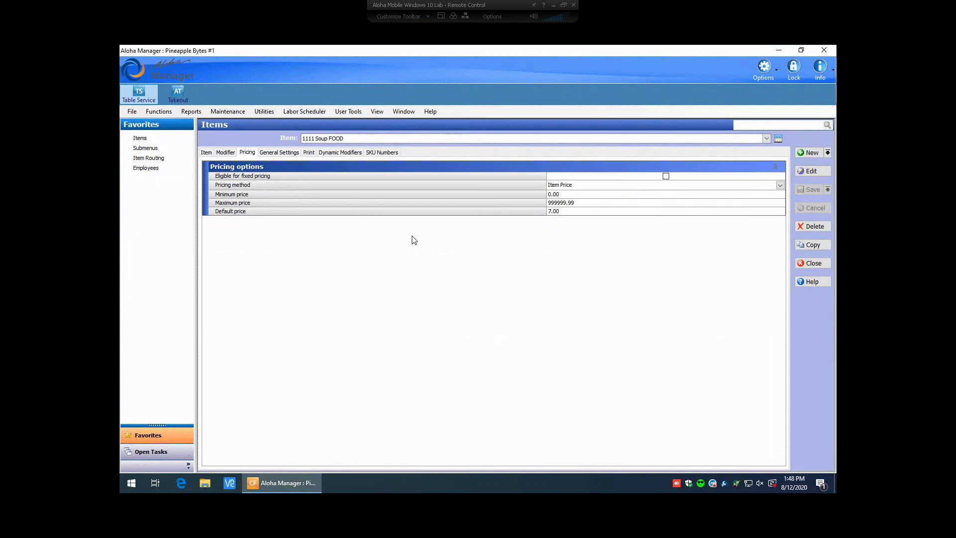
left_click(569, 212)
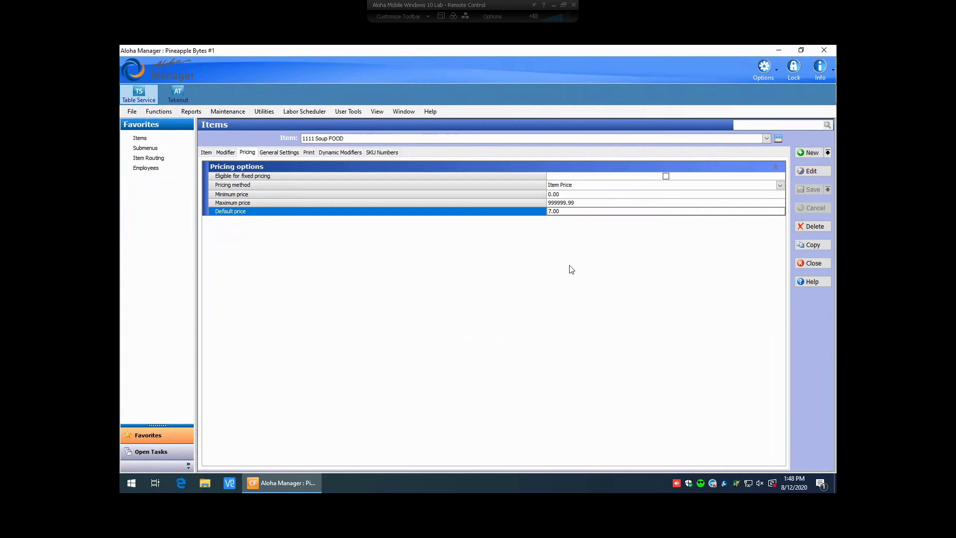
key("BackSpace")
key("BackSpace")
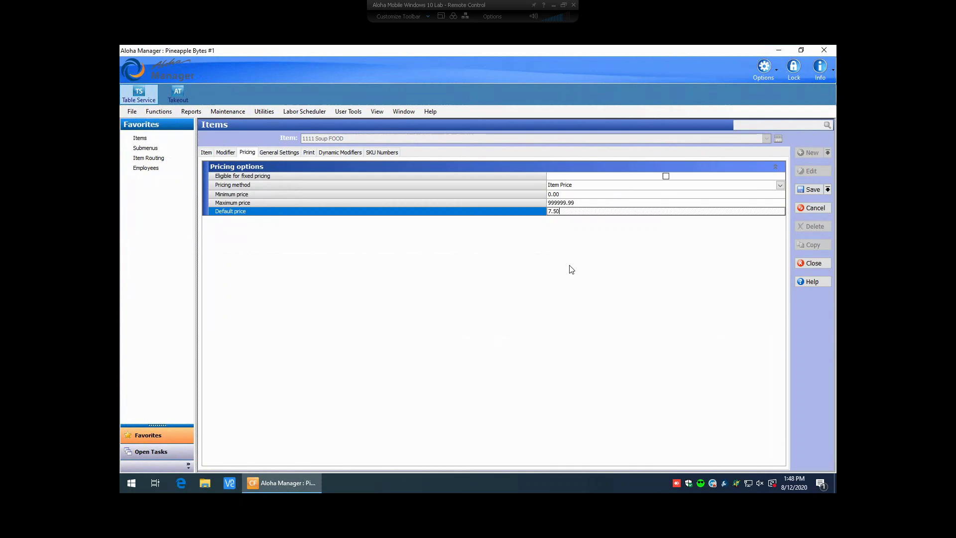
left_click(811, 190)
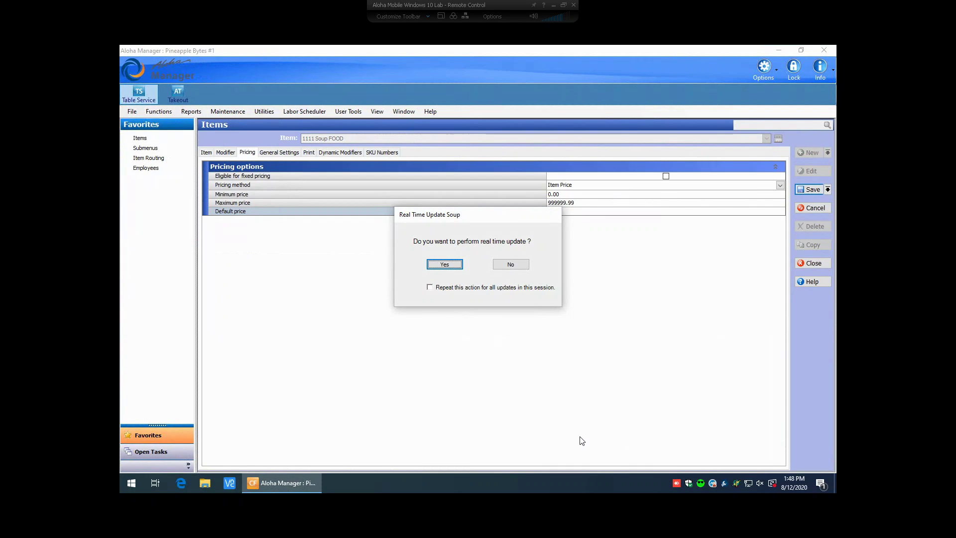
- Answer Yes to the Real Time Update prompt for Soup
left_click(453, 266)
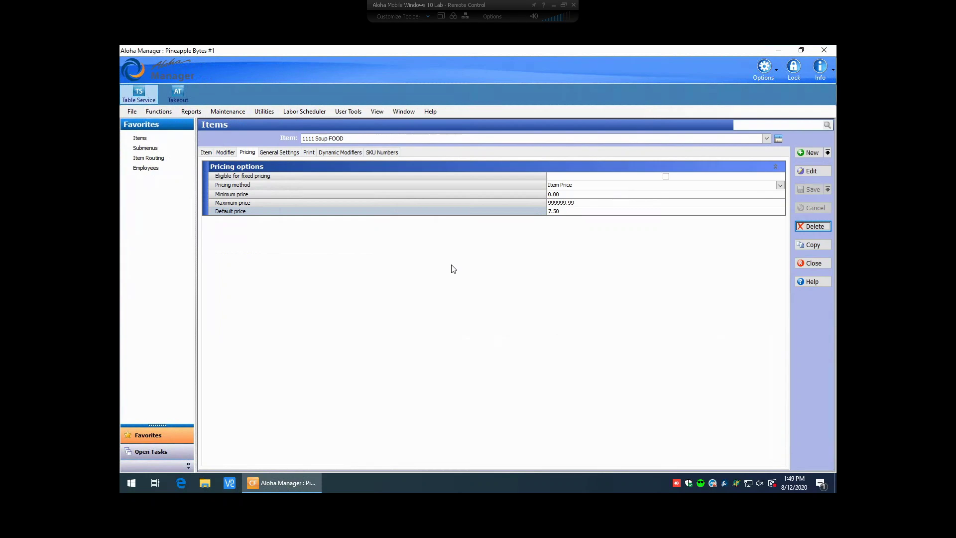
- Reopen the Submenus editor and confirm the Soup button shows a 7.50 default price
left_click(224, 113)
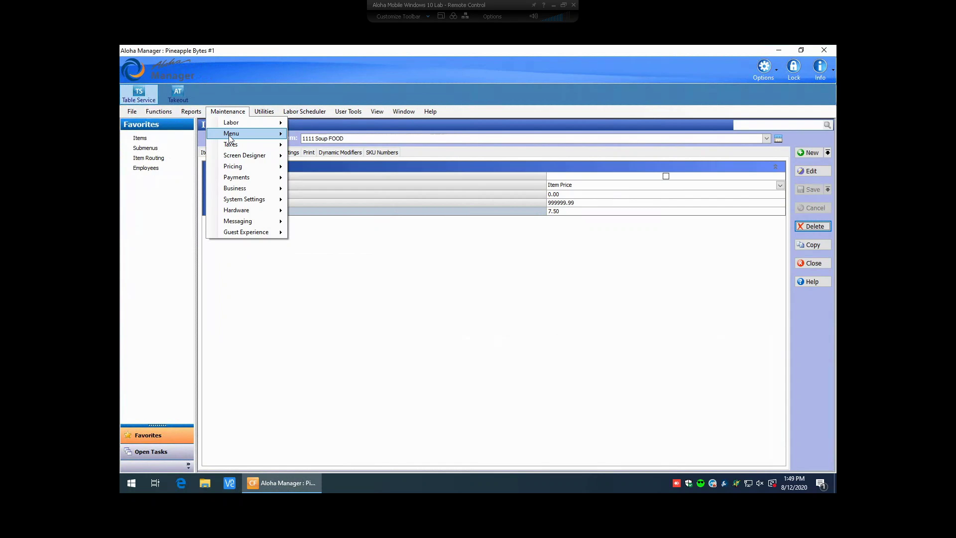
mouse_move(229, 136)
left_click(320, 233)
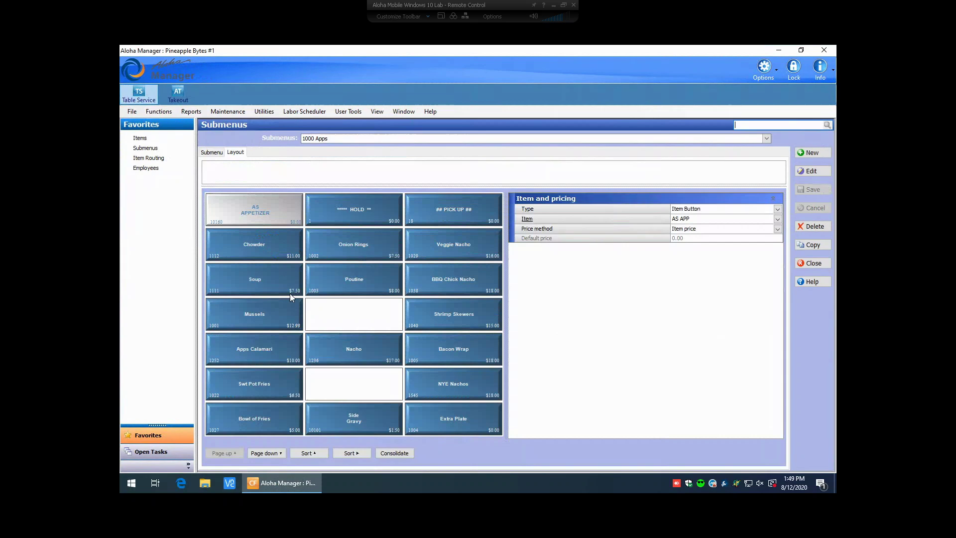
left_click(256, 276)
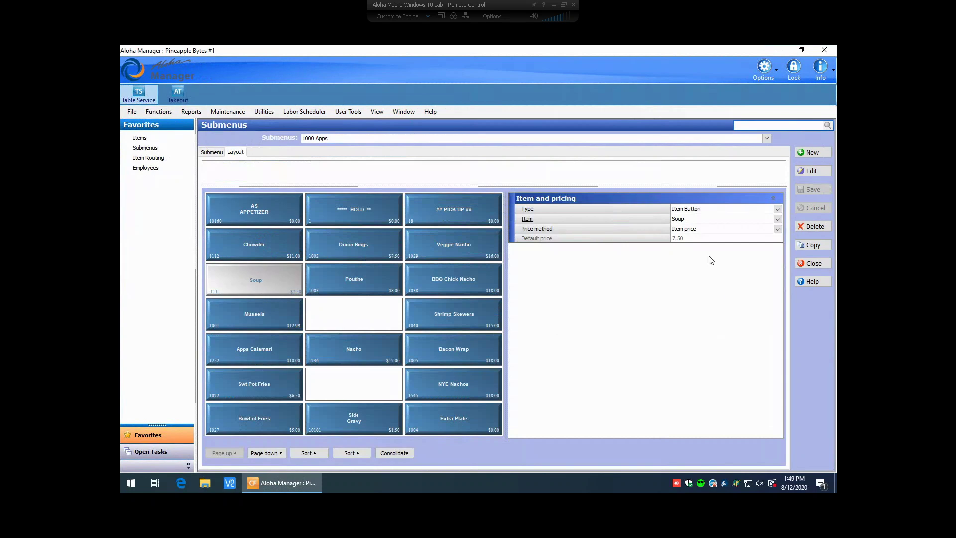